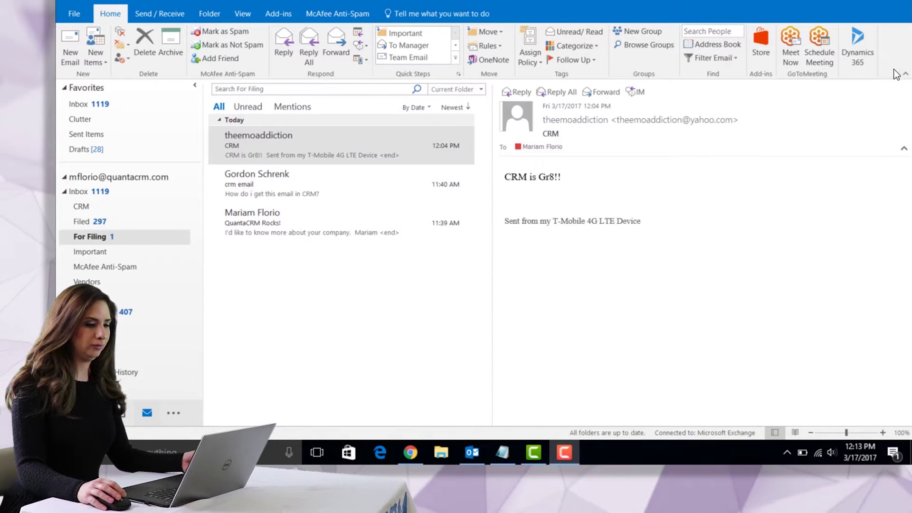
Open the Dynamics 365 pane for the CRM email and start adding its sender as a contact
{"action": "left_click", "coordinate": [861, 43]}
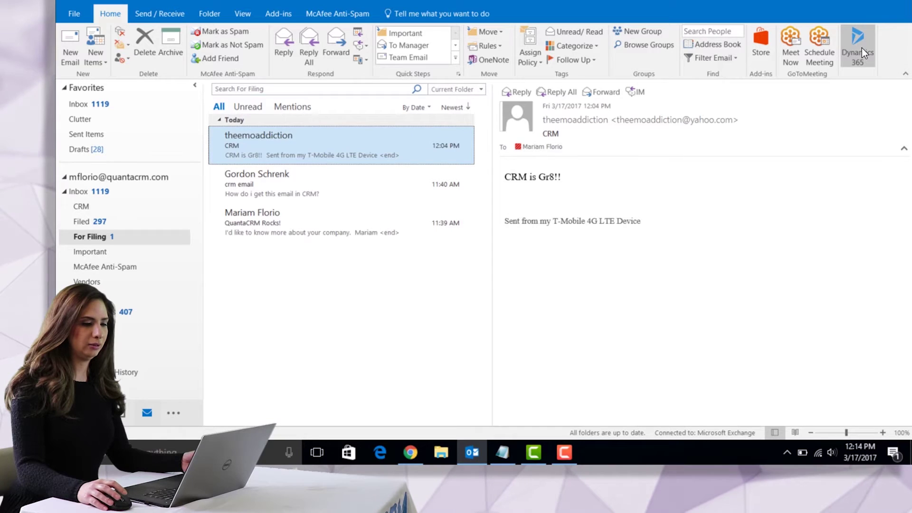
{"action": "left_click", "coordinate": [856, 54]}
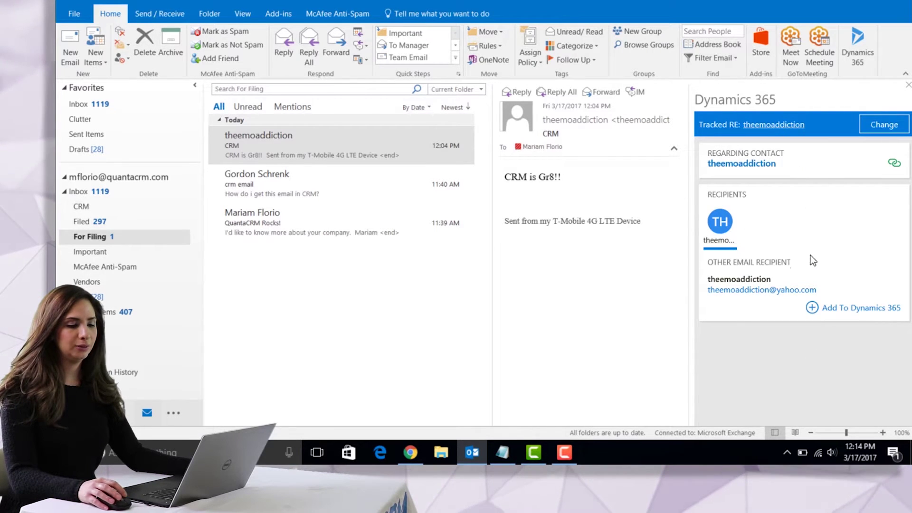
{"action": "left_click", "coordinate": [813, 313]}
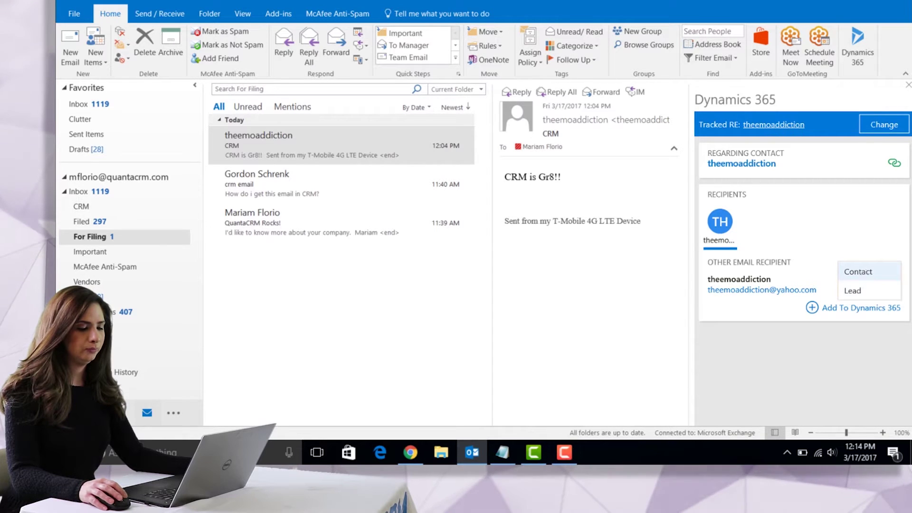
{"action": "left_click", "coordinate": [867, 275]}
Enter the sender's first name and job title Producer, then save the new contact
{"action": "scroll", "coordinate": [906, 230], "scroll_direction": "down", "scroll_amount": 3}
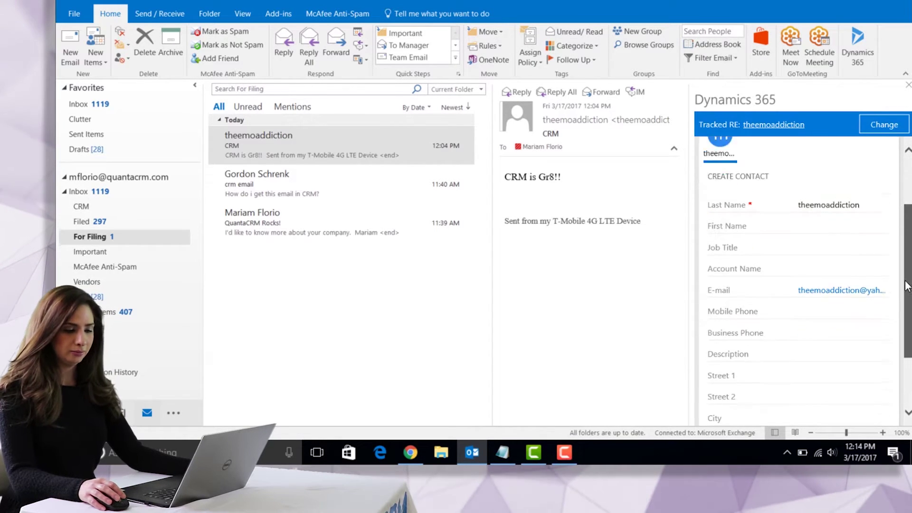
{"action": "left_click", "coordinate": [833, 215]}
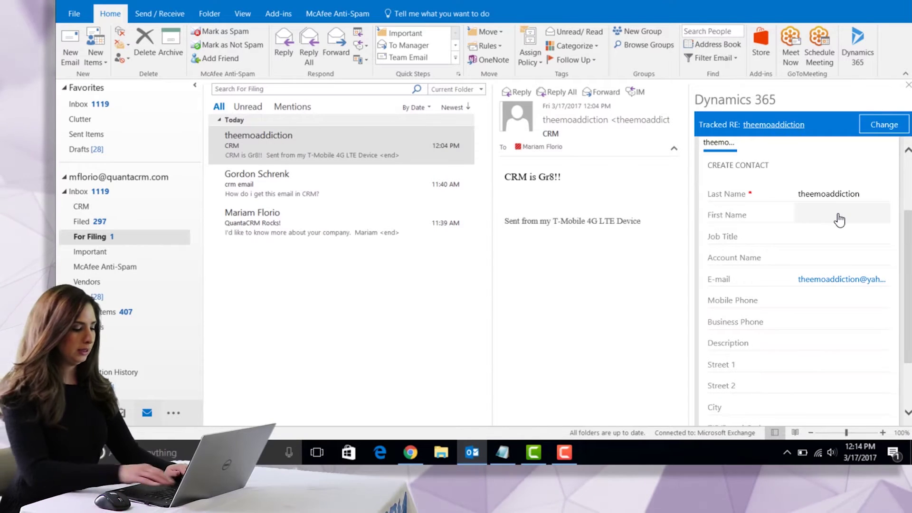
{"action": "type", "text": "Gordon"}
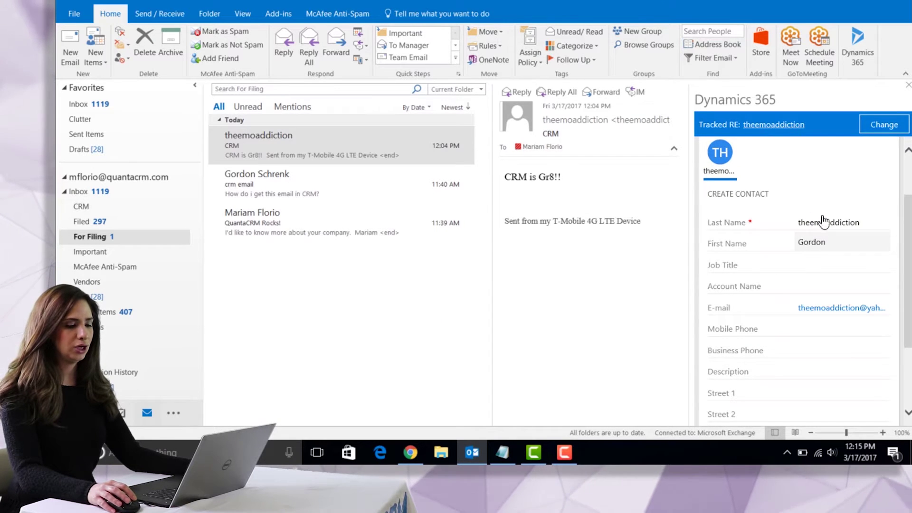
{"action": "left_click", "coordinate": [836, 265]}
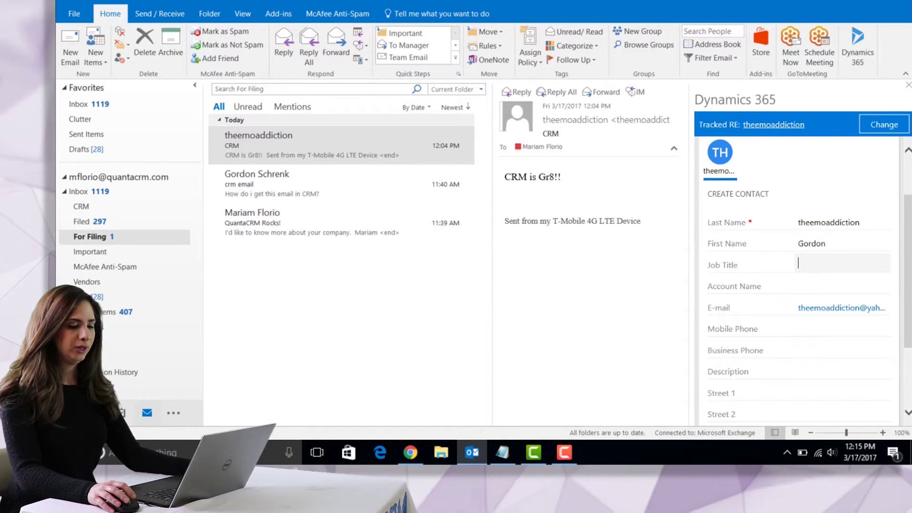
{"action": "type", "text": "Producer"}
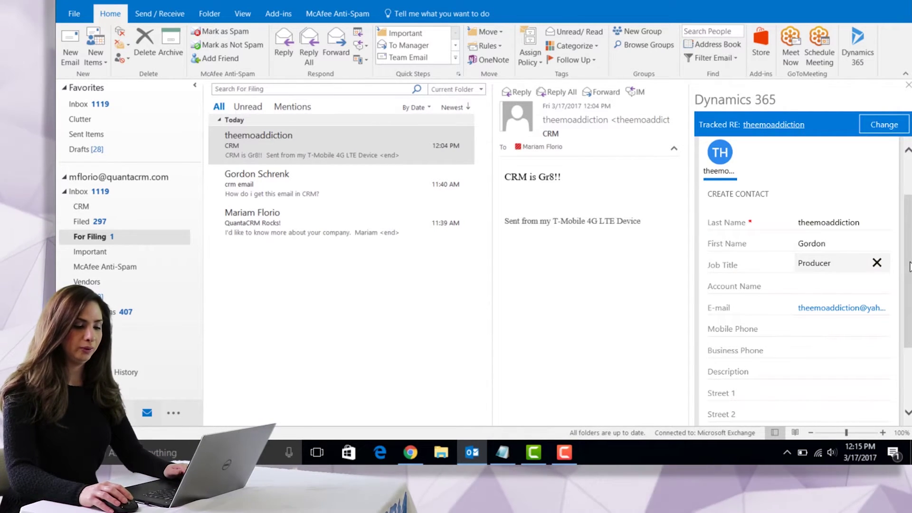
{"action": "scroll", "coordinate": [909, 265], "scroll_direction": "down", "scroll_amount": 2}
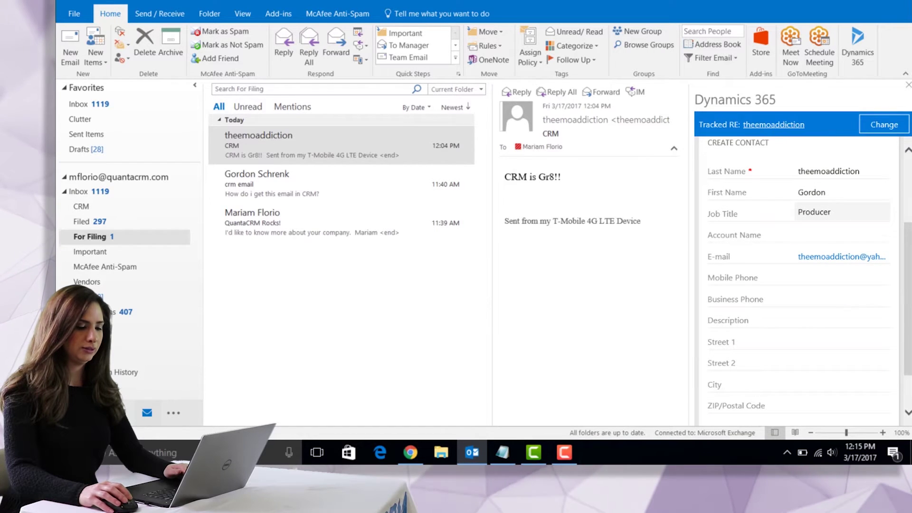
{"action": "scroll", "coordinate": [907, 284], "scroll_direction": "down", "scroll_amount": 2}
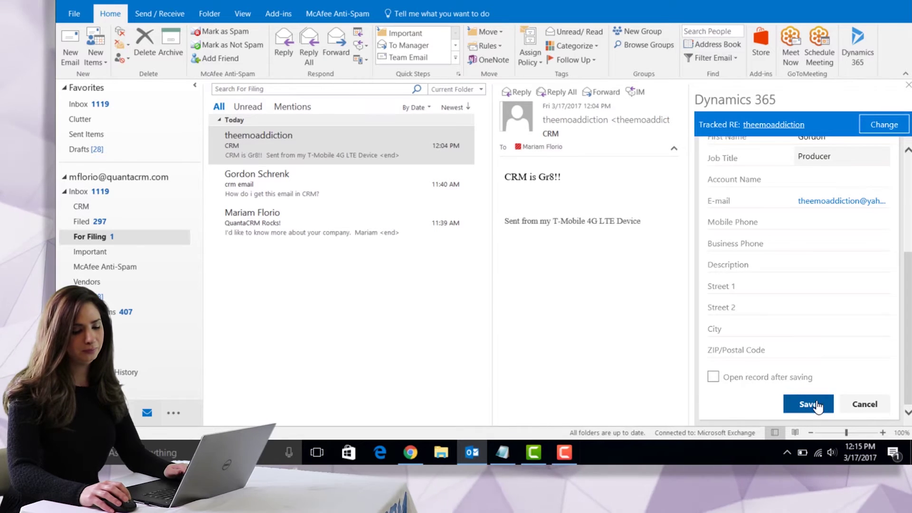
{"action": "left_click", "coordinate": [802, 406]}
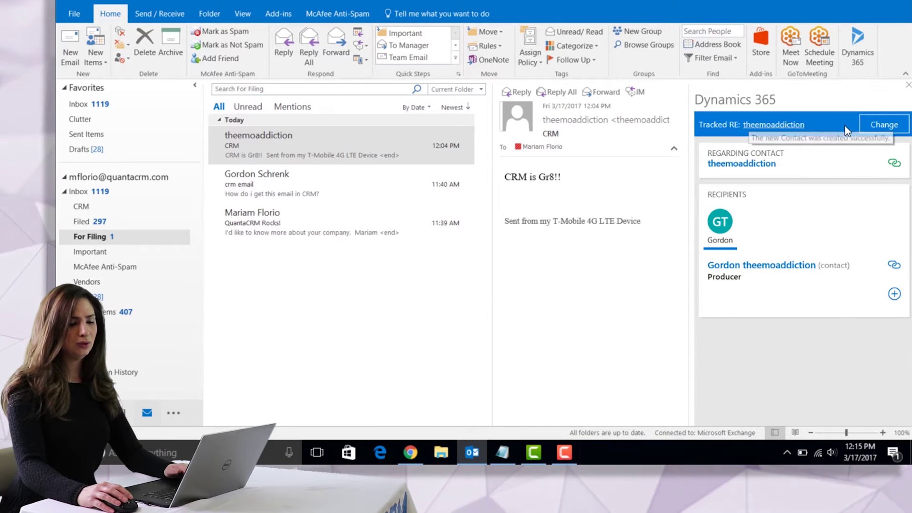
{"action": "mouse_move", "coordinate": [411, 452]}
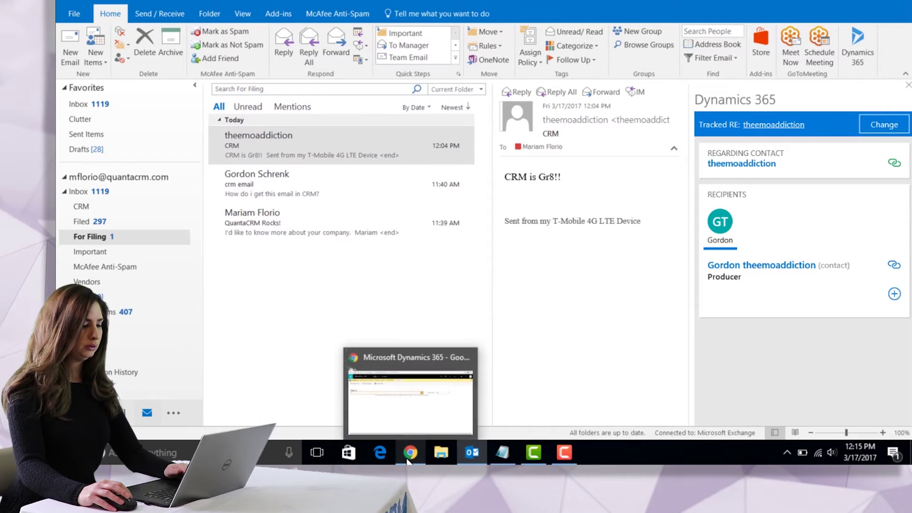
{"action": "left_click", "coordinate": [407, 426]}
{"action": "type", "text": "the"}
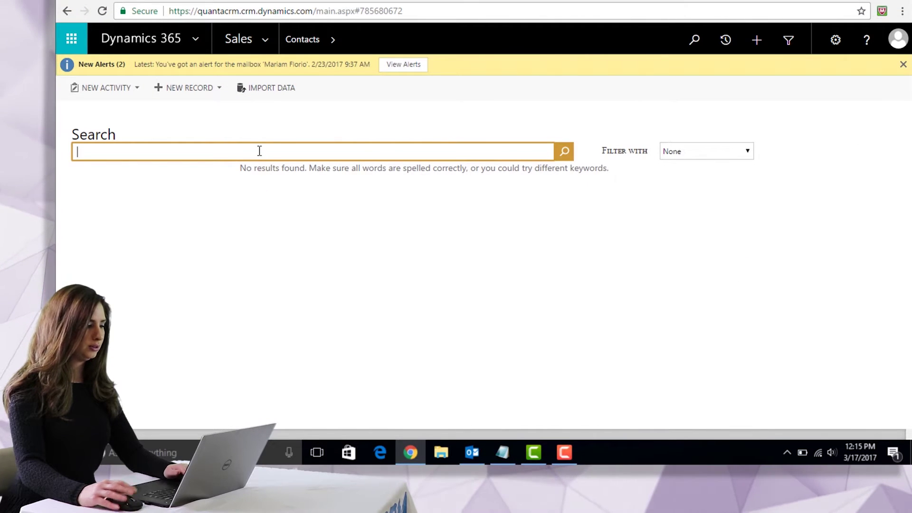
{"action": "type", "text": "em"}
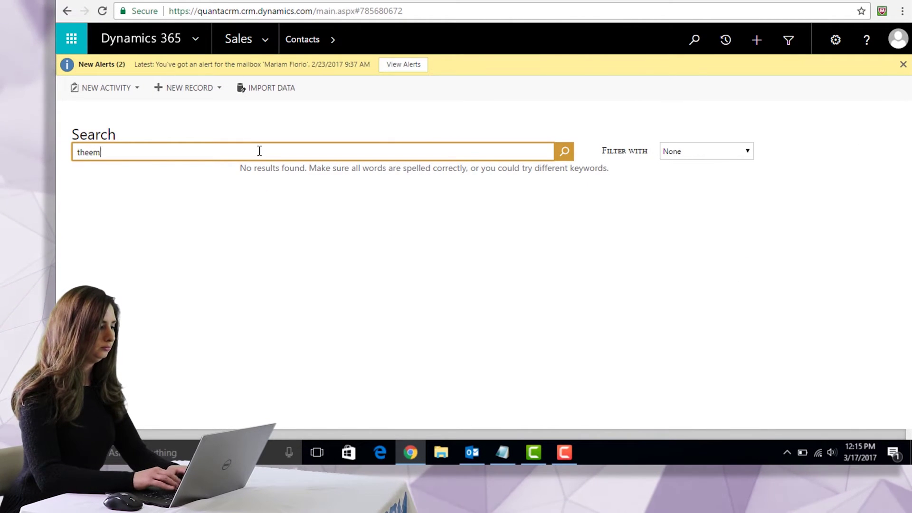
{"action": "type", "text": "oaddict"}
{"action": "key", "text": "BackSpace"}
{"action": "type", "text": "addiction"}
{"action": "key", "text": "Return"}
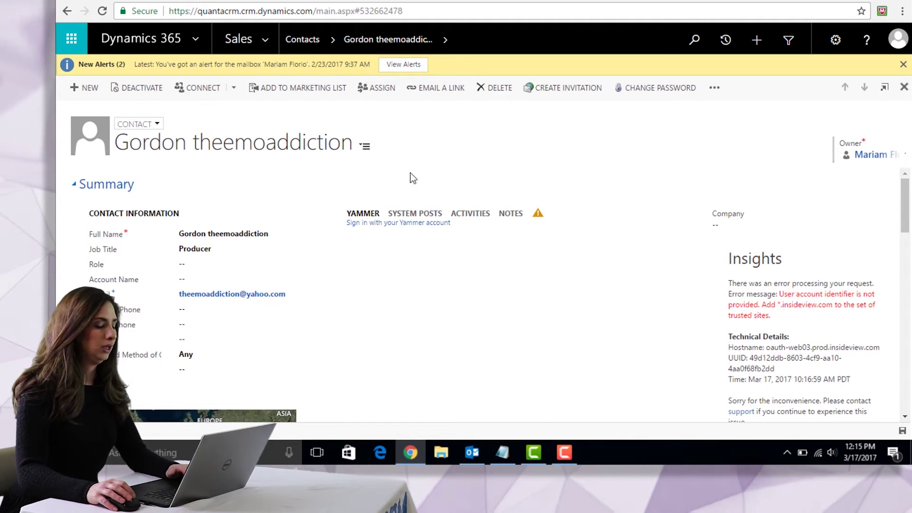
{"action": "mouse_move", "coordinate": [908, 198]}
{"action": "left_mouse_down"}
{"action": "mouse_move", "coordinate": [908, 213]}
{"action": "mouse_move", "coordinate": [908, 198]}
{"action": "left_mouse_up"}
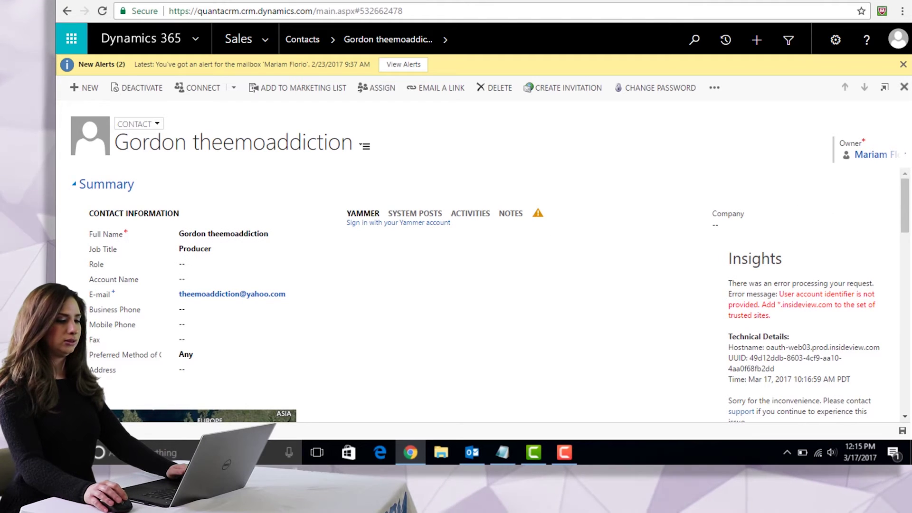
{"action": "mouse_move", "coordinate": [905, 205]}
{"action": "left_mouse_down"}
{"action": "mouse_move", "coordinate": [905, 304]}
{"action": "mouse_move", "coordinate": [905, 205]}
{"action": "left_mouse_up"}
{"action": "left_click", "coordinate": [477, 214]}
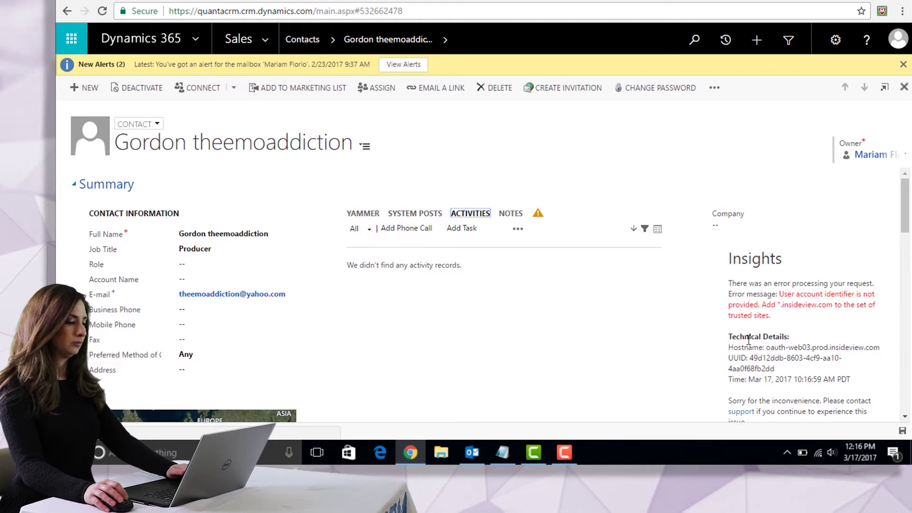
{"action": "left_click", "coordinate": [473, 454]}
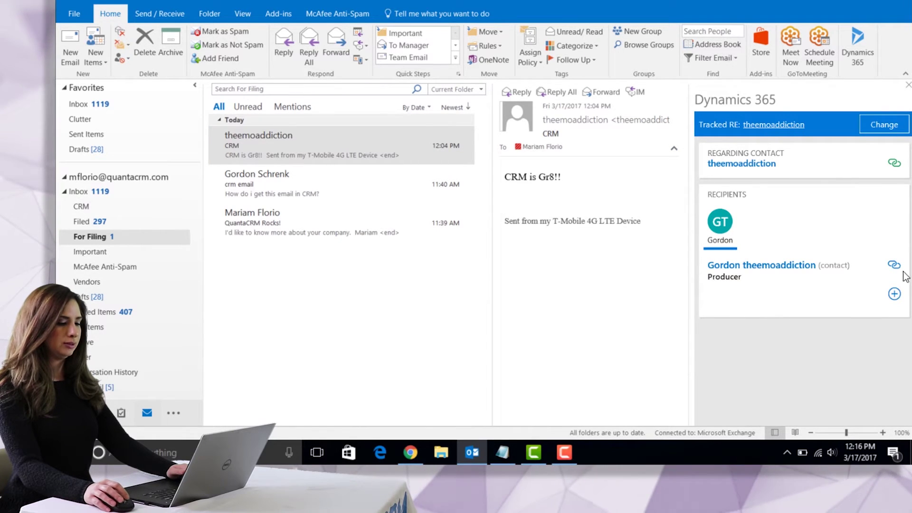
Start a new phone call activity for the contact and set its due date to 3/22/2017
{"action": "left_click", "coordinate": [895, 294]}
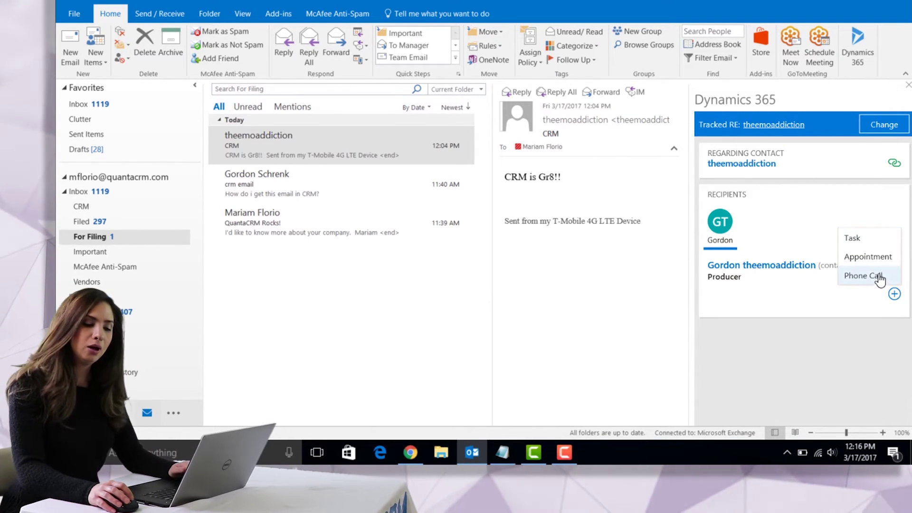
{"action": "left_click", "coordinate": [864, 278]}
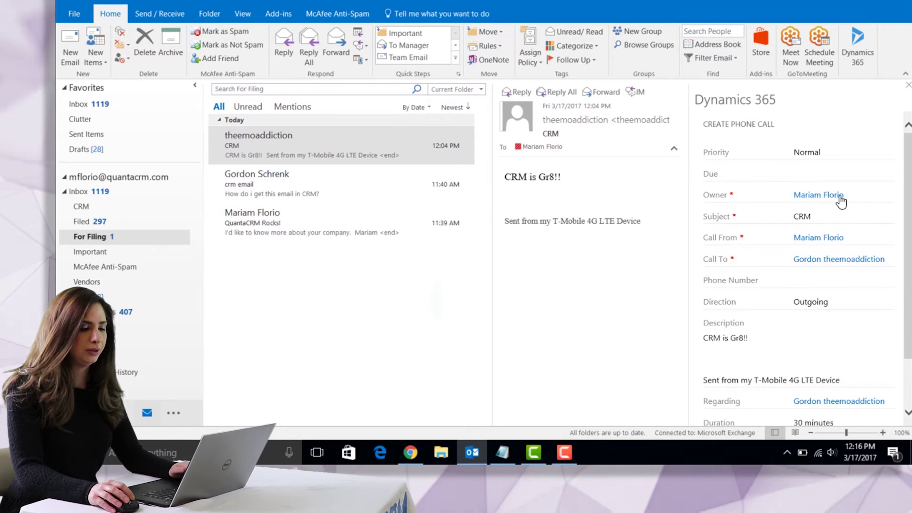
{"action": "left_click", "coordinate": [822, 175]}
{"action": "left_click", "coordinate": [885, 171]}
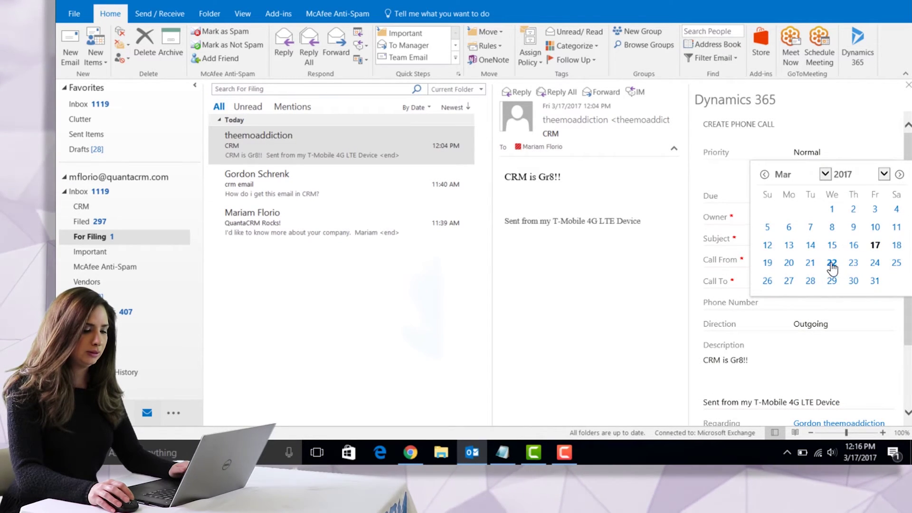
{"action": "left_click", "coordinate": [831, 263]}
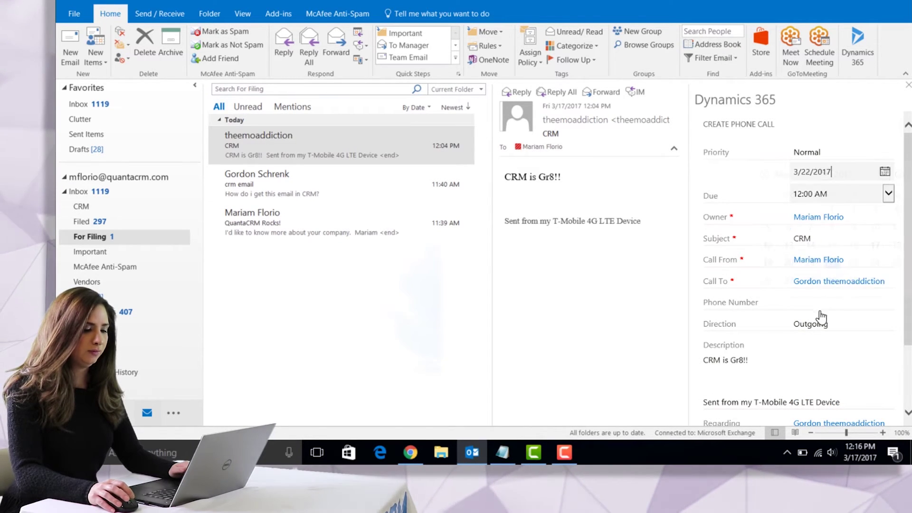
Keep the phone call's due time at 12:00 AM
{"action": "left_click", "coordinate": [888, 193]}
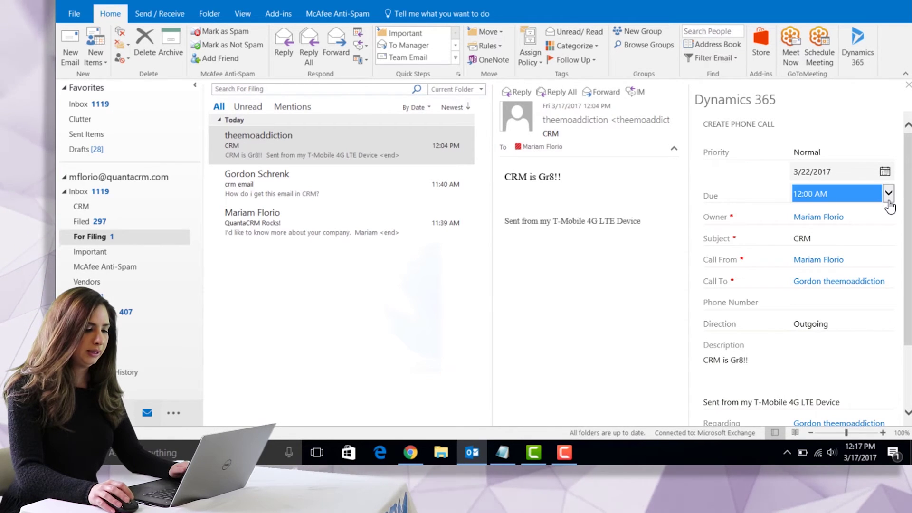
{"action": "left_click", "coordinate": [888, 194]}
{"action": "left_click", "coordinate": [881, 317]}
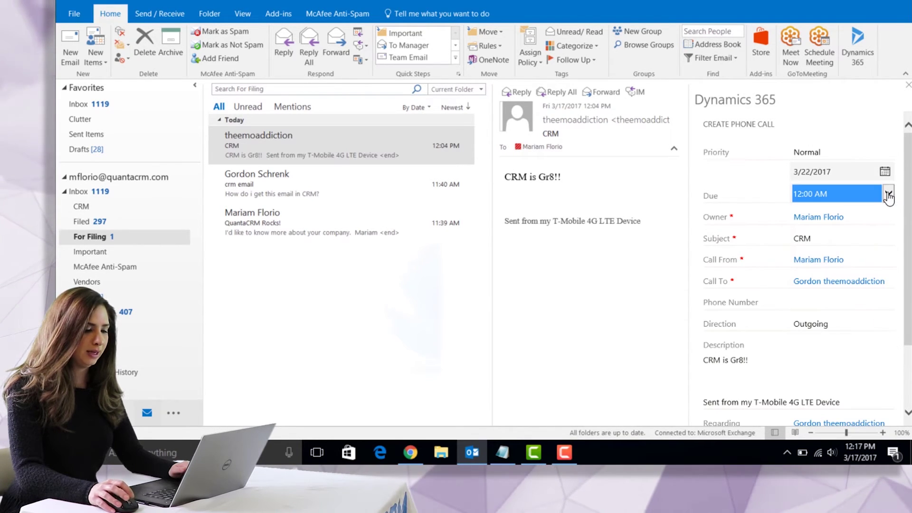
{"action": "left_click", "coordinate": [888, 195]}
{"action": "left_click", "coordinate": [890, 192]}
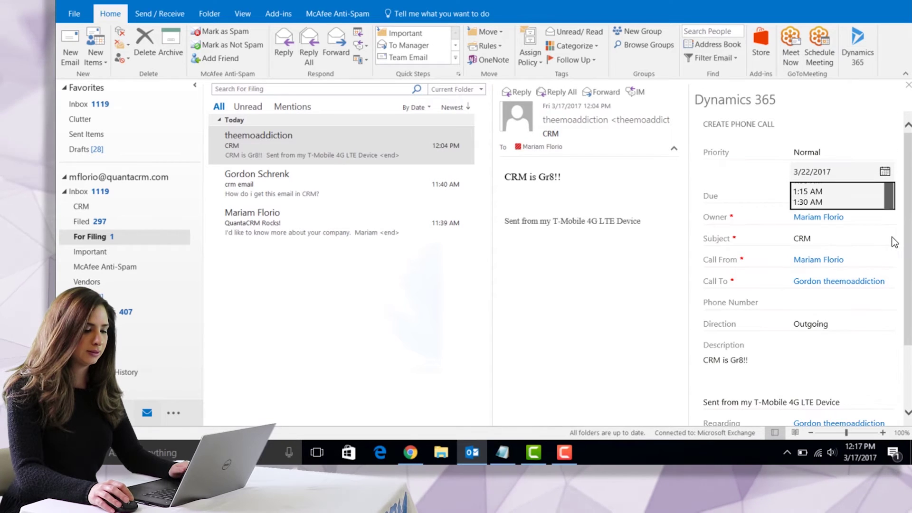
{"action": "left_click", "coordinate": [890, 192]}
{"action": "left_click", "coordinate": [889, 194]}
{"action": "left_click", "coordinate": [887, 193]}
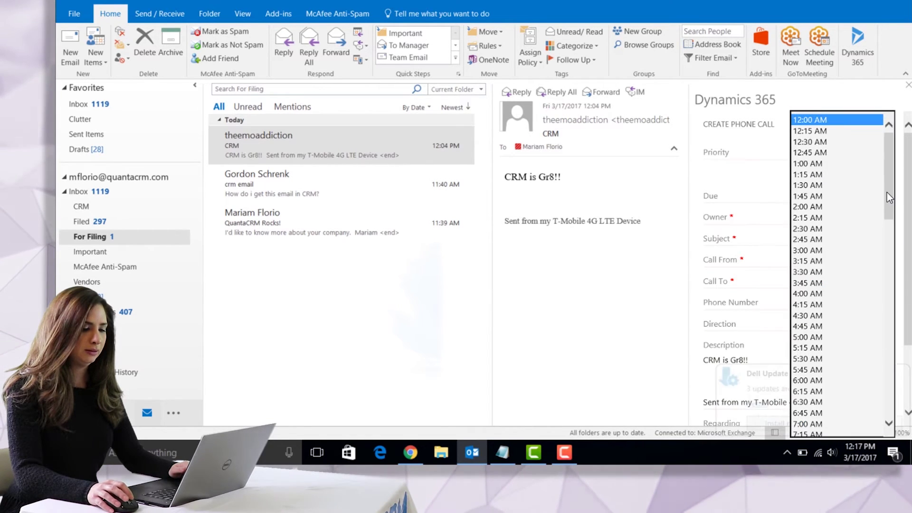
{"action": "left_click", "coordinate": [887, 193]}
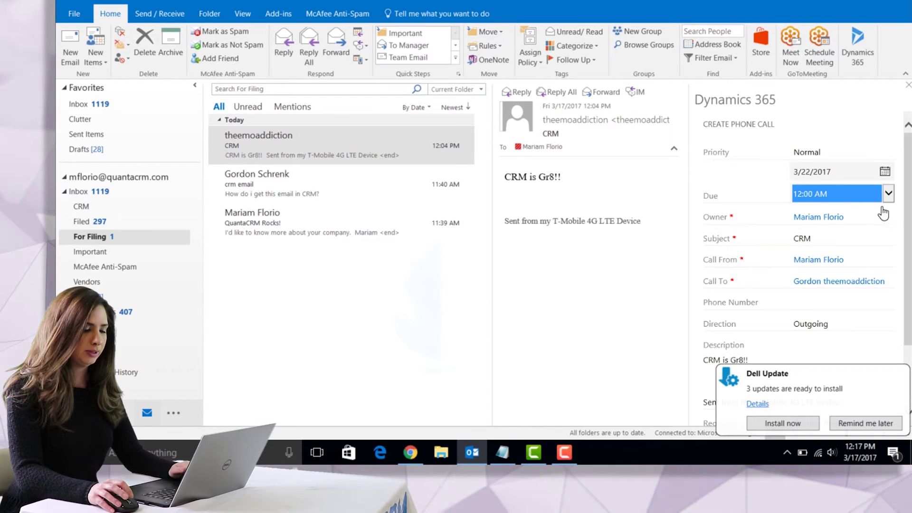
Dismiss the update notification and save the phone call activity
{"action": "left_click", "coordinate": [865, 422]}
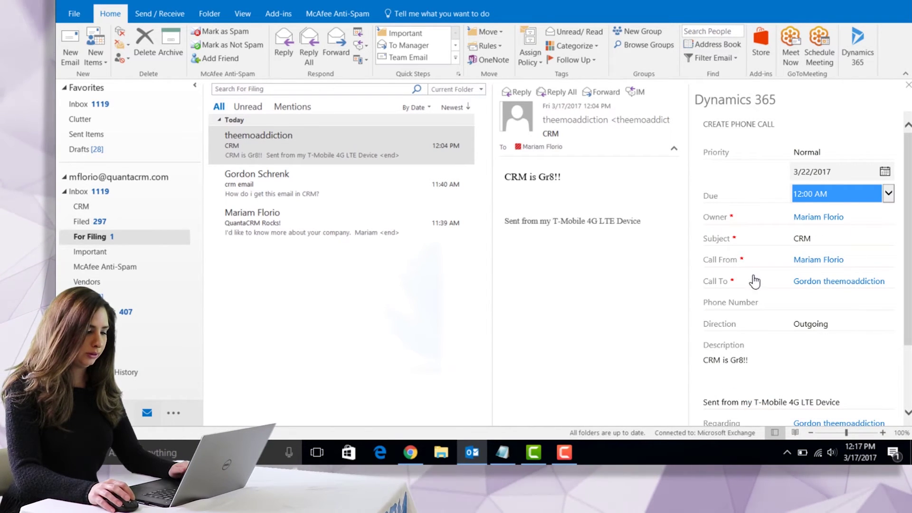
{"action": "scroll", "coordinate": [759, 261], "scroll_direction": "down", "scroll_amount": 2}
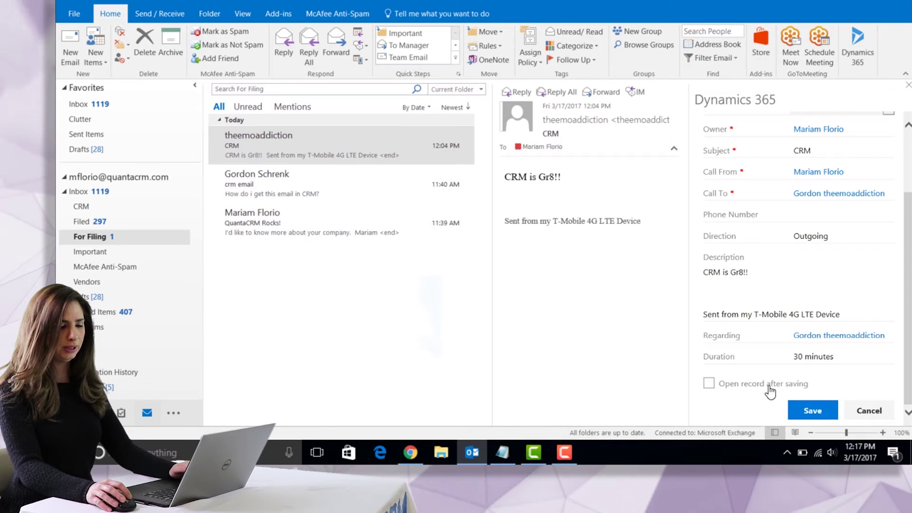
{"action": "left_click", "coordinate": [812, 410]}
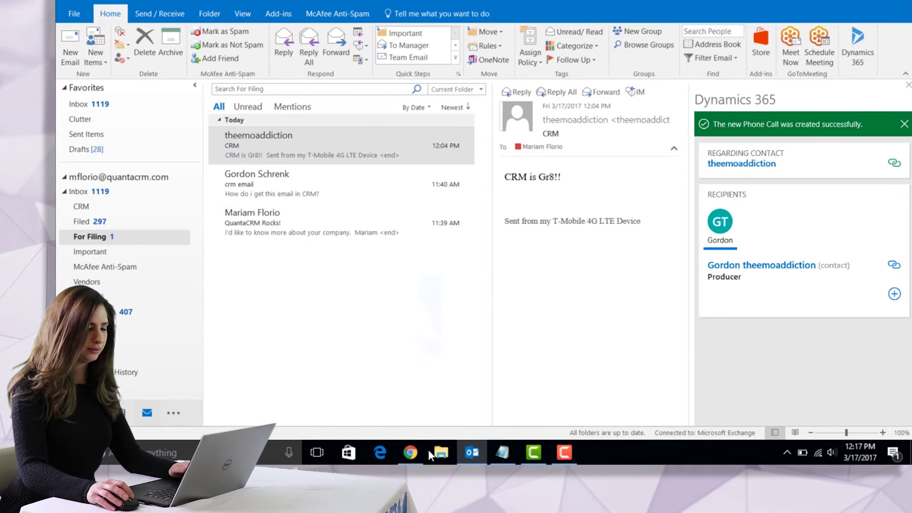
{"action": "left_click", "coordinate": [402, 453]}
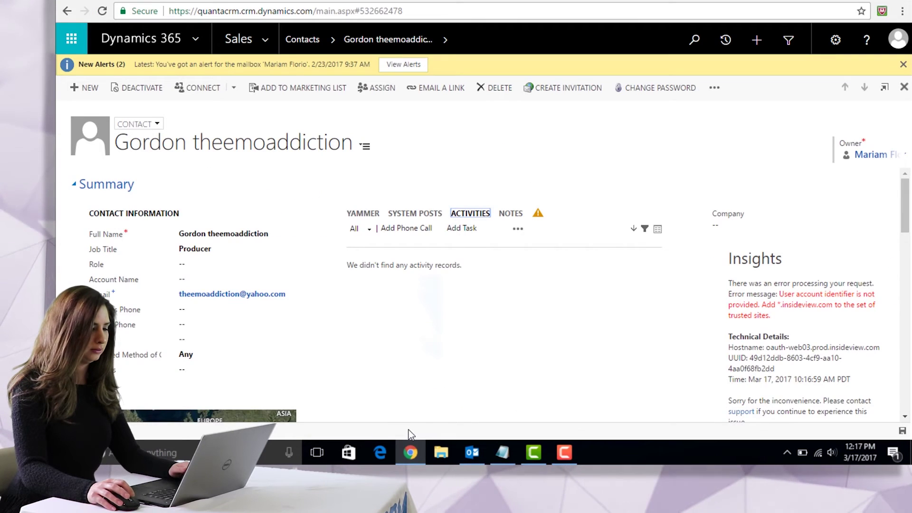
Check the new CRM phone call under the contact's Activities, then return to Outlook
{"action": "left_click", "coordinate": [472, 215]}
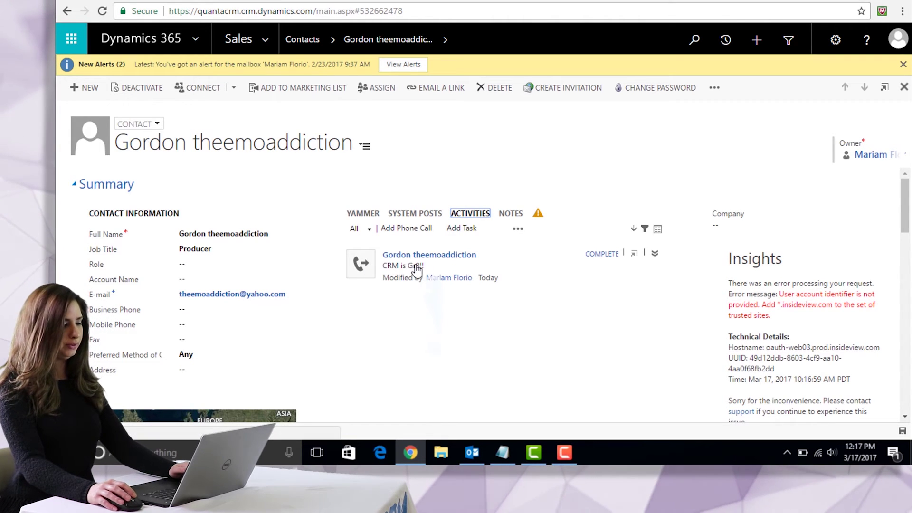
{"action": "left_click", "coordinate": [357, 269]}
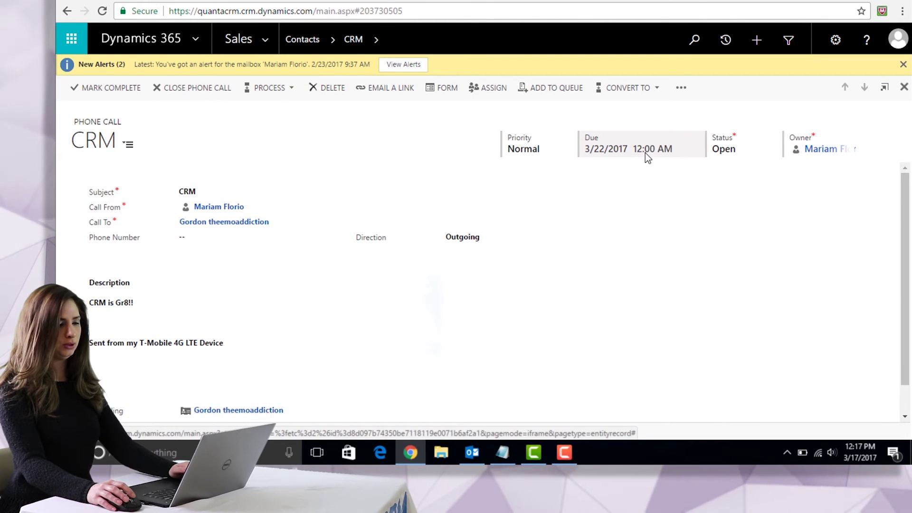
{"action": "left_click", "coordinate": [67, 11]}
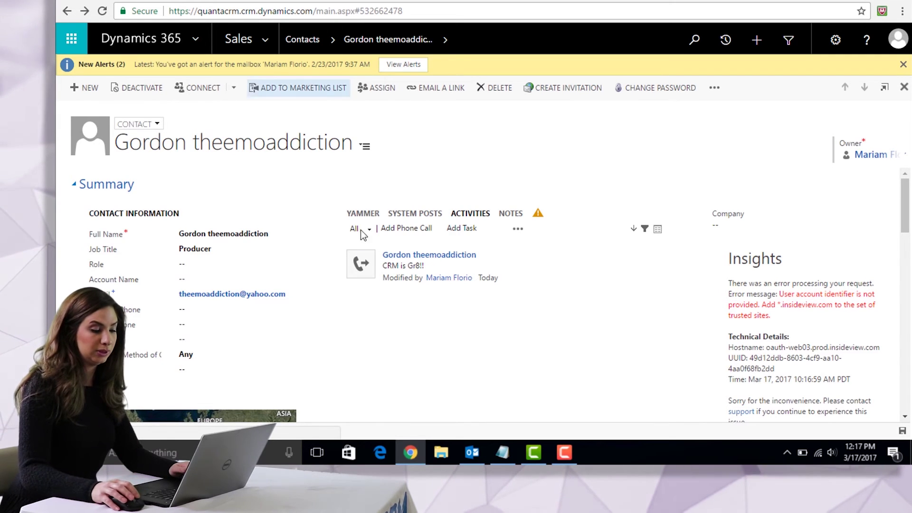
{"action": "left_click", "coordinate": [473, 452]}
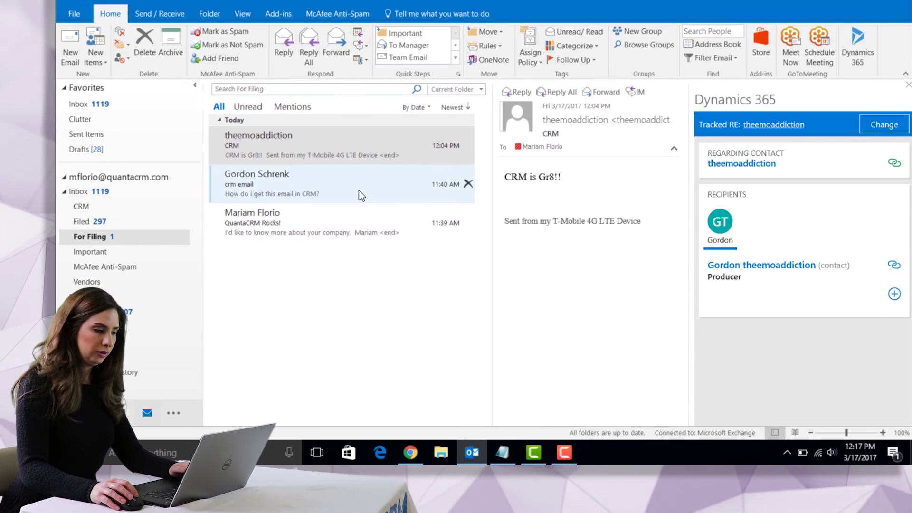
Open the QuantaCRM Rocks! email in a maximized window with its Dynamics 365 pane showing
{"action": "left_click", "coordinate": [334, 216]}
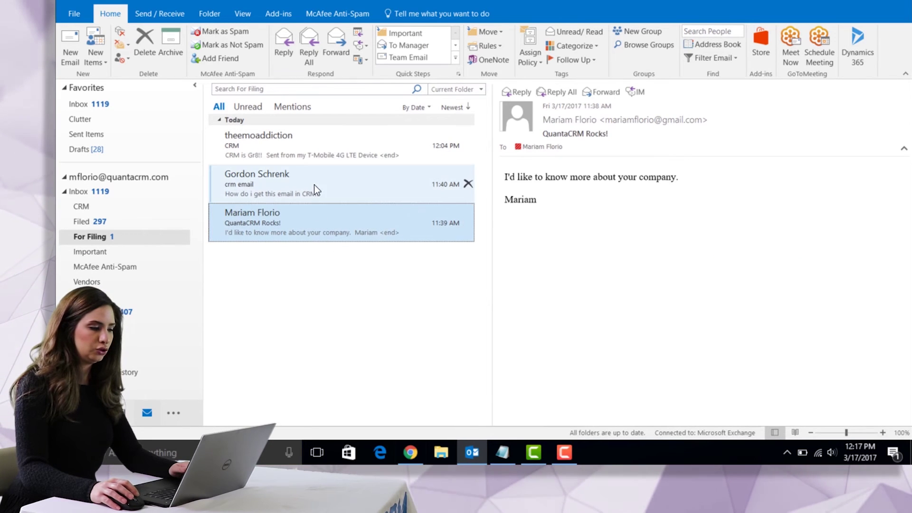
{"action": "left_click", "coordinate": [314, 185]}
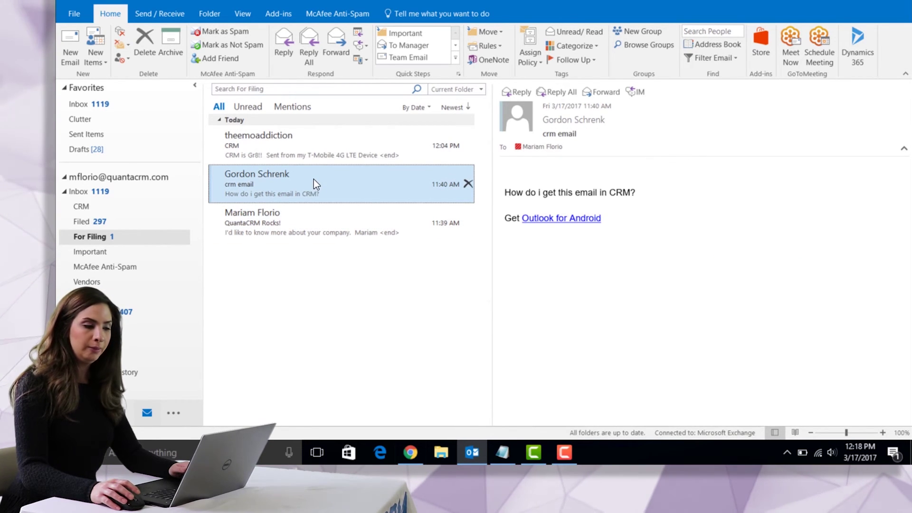
{"action": "left_click", "coordinate": [308, 219]}
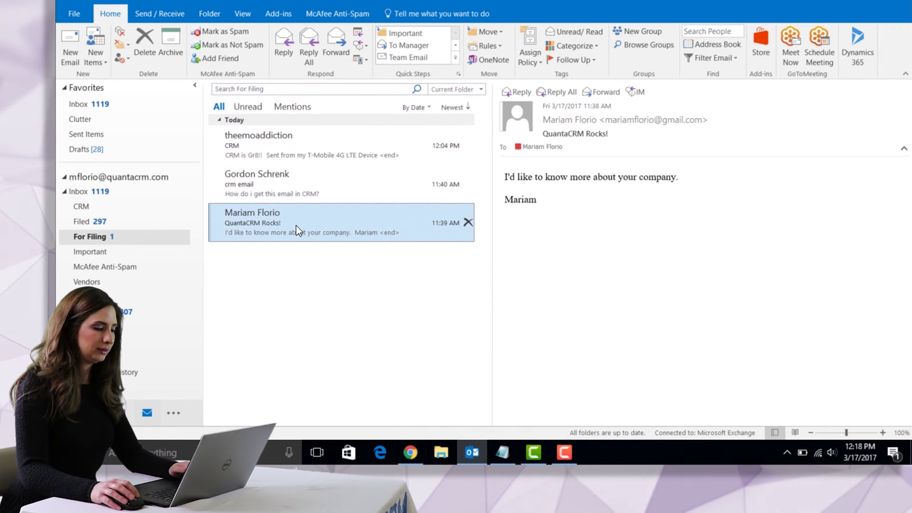
{"action": "double_click", "coordinate": [296, 226]}
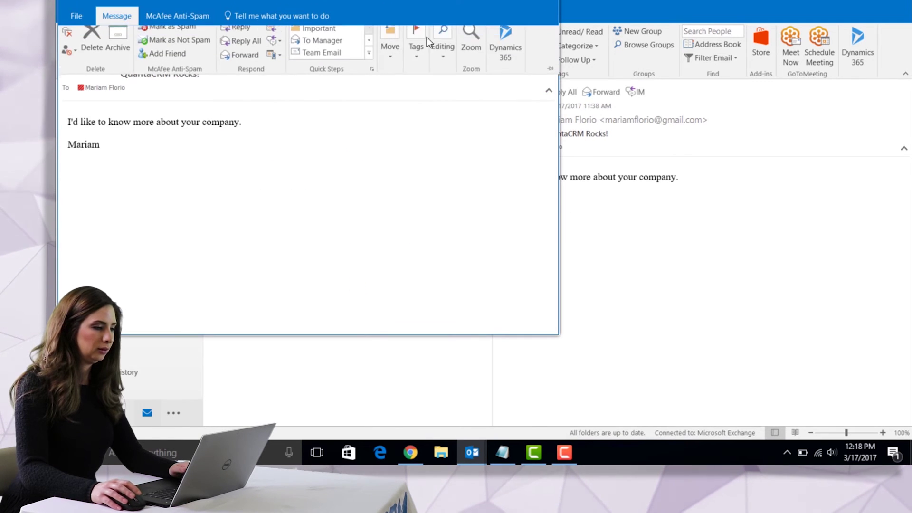
{"action": "left_click", "coordinate": [498, 48]}
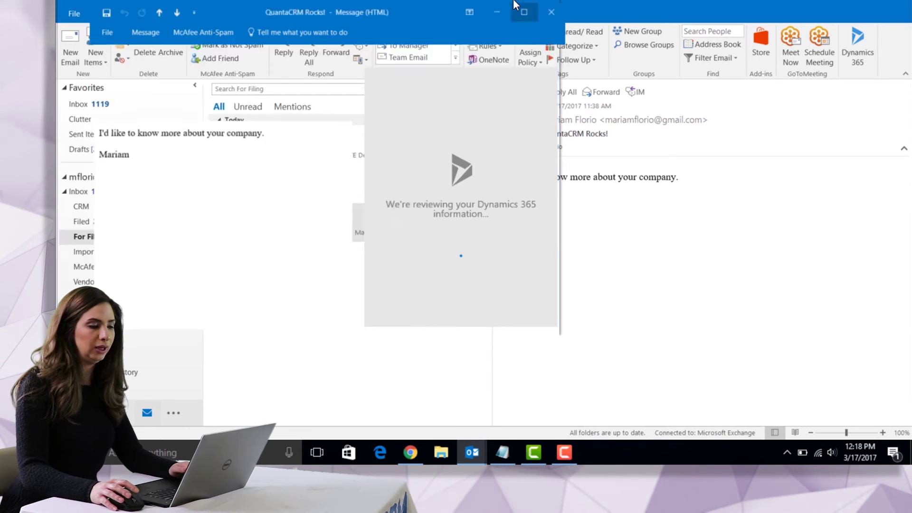
{"action": "key", "text": "super+Up"}
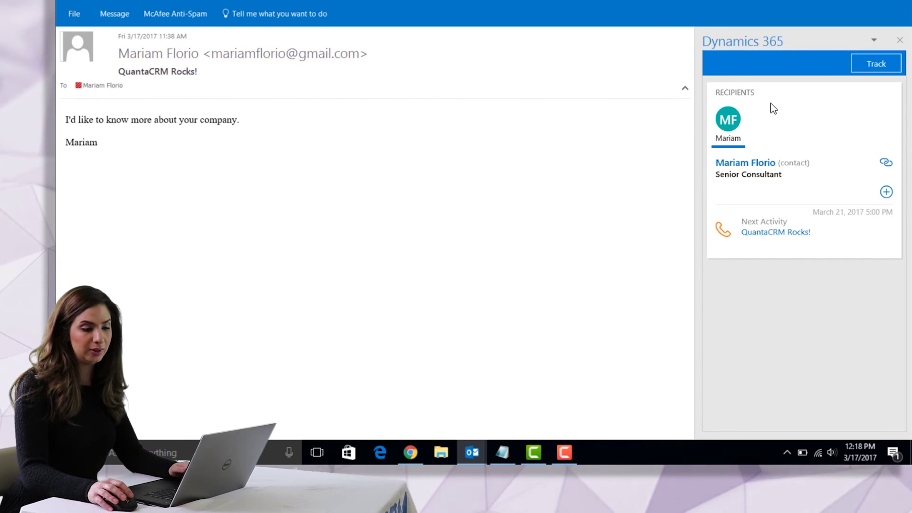
{"action": "left_click", "coordinate": [877, 66]}
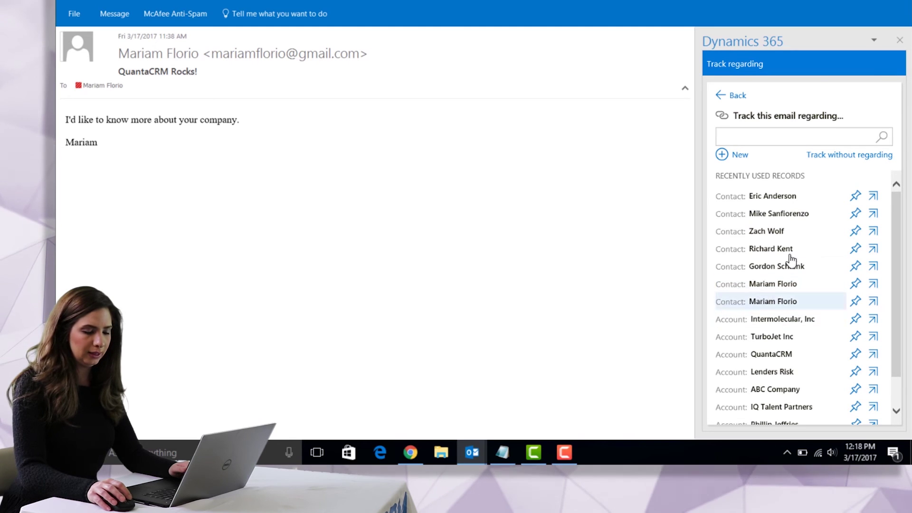
Track the email regarding the sender's contact from Recently Used Records
{"action": "left_click", "coordinate": [777, 302]}
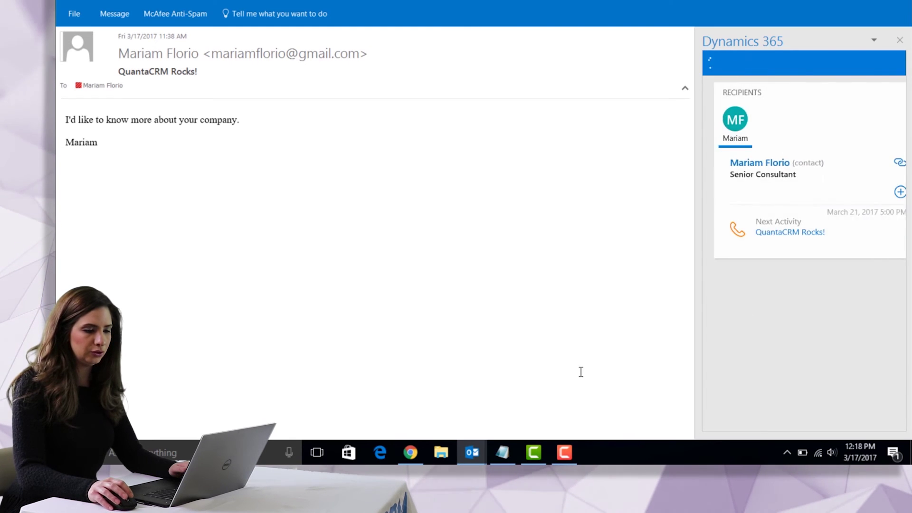